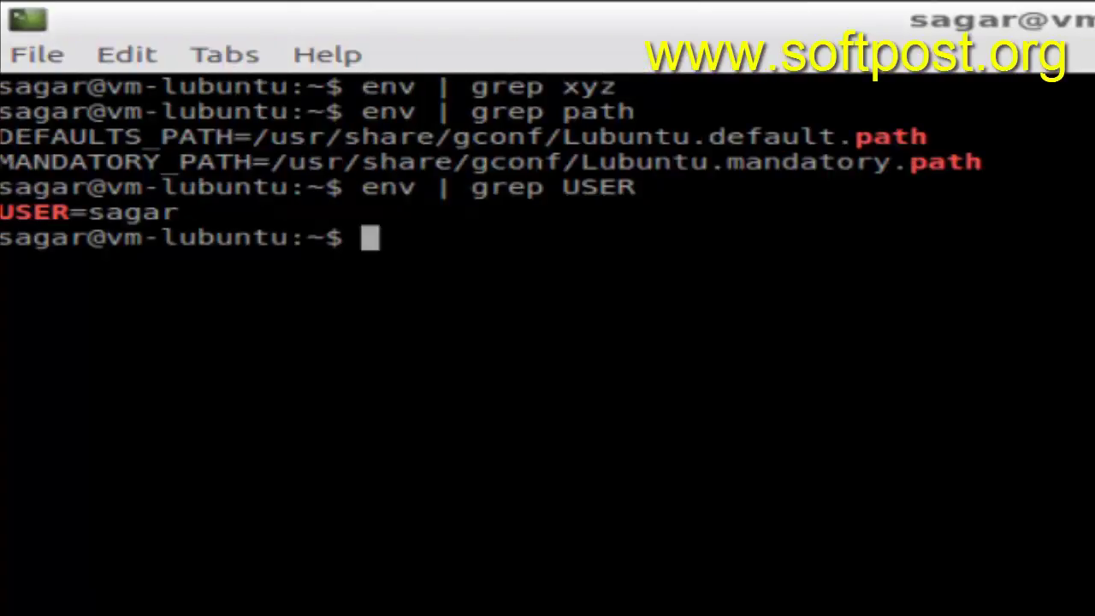
- Run clear in the terminal to wipe the earlier env output
{"action": "left_click", "coordinate": [299, 564]}
{"action": "type", "text": "clear"}
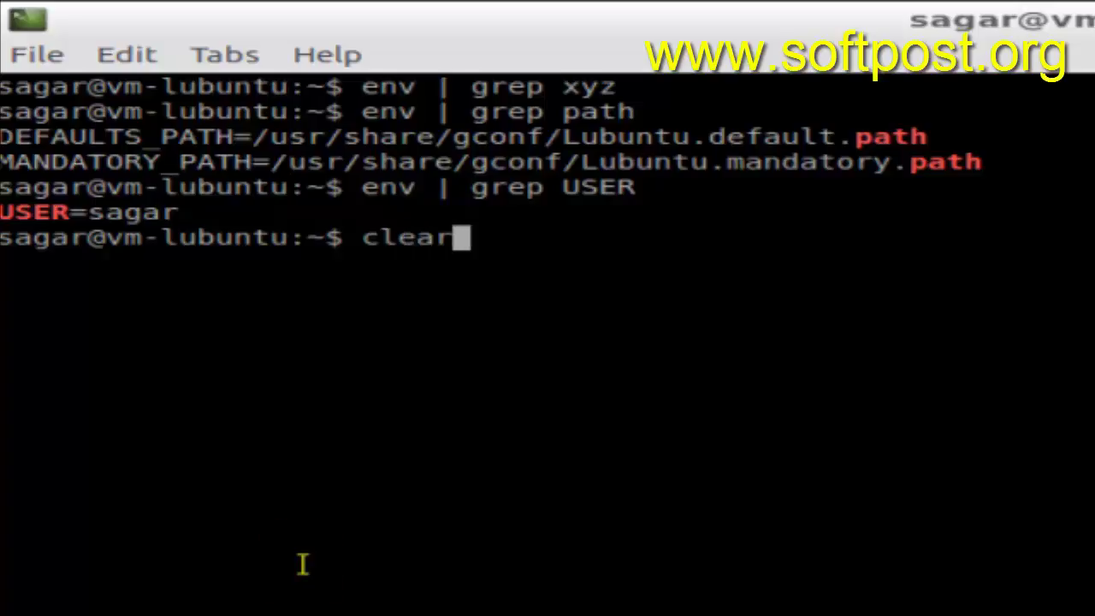
{"action": "key", "text": "Return"}
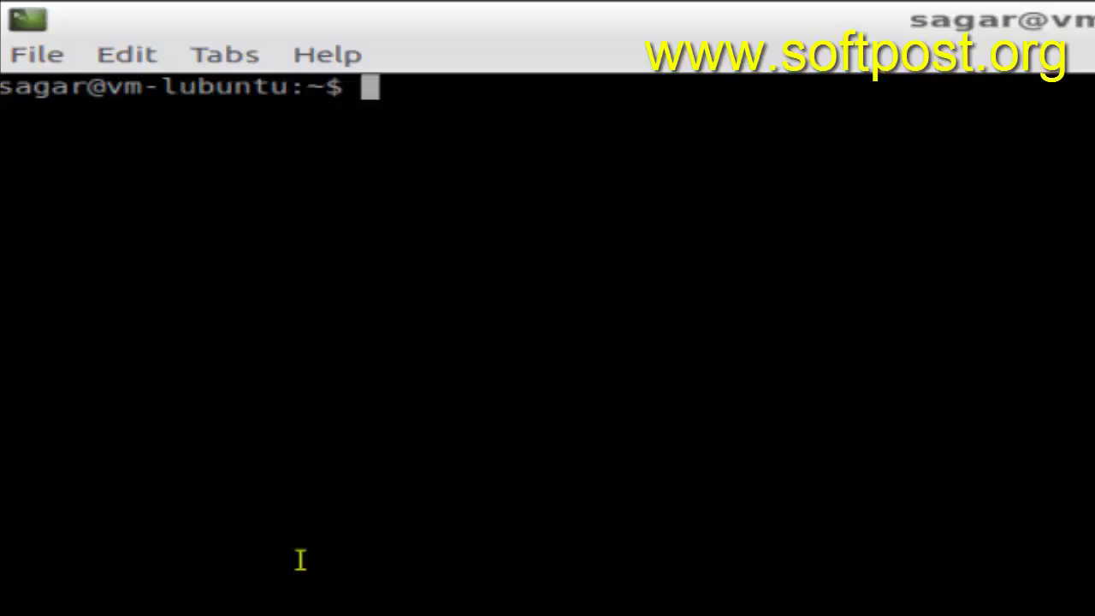
{"action": "type", "text": "E"}
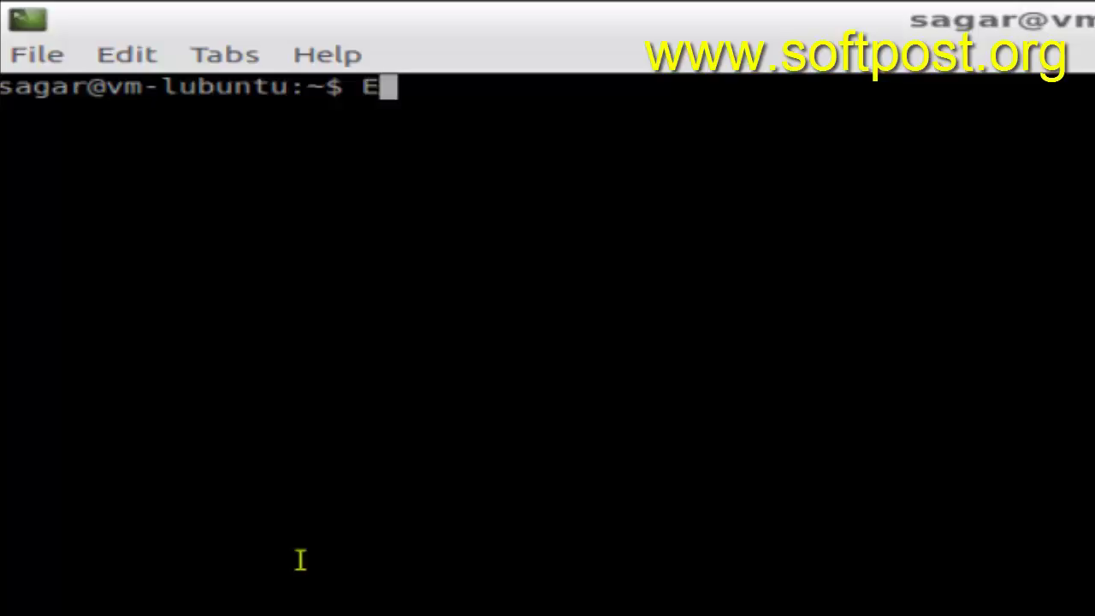
- Correct the command to echo $PATH and run it to list executable directories
{"action": "key", "text": "BackSpace"}
{"action": "type", "text": "echo "}
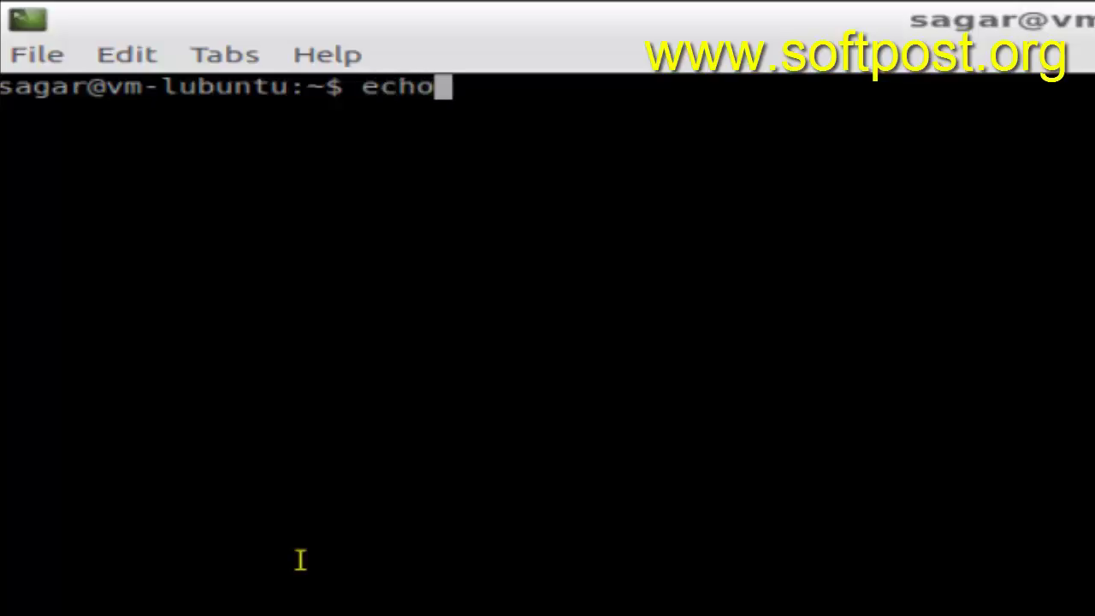
{"action": "type", "text": "$PA"}
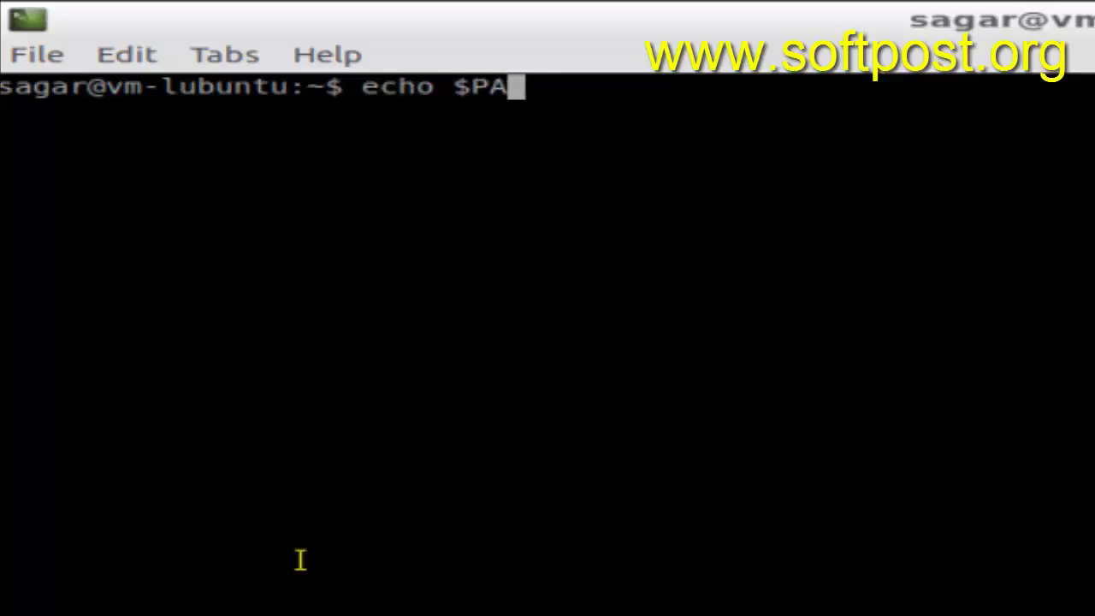
{"action": "type", "text": "TH"}
{"action": "key", "text": "Return"}
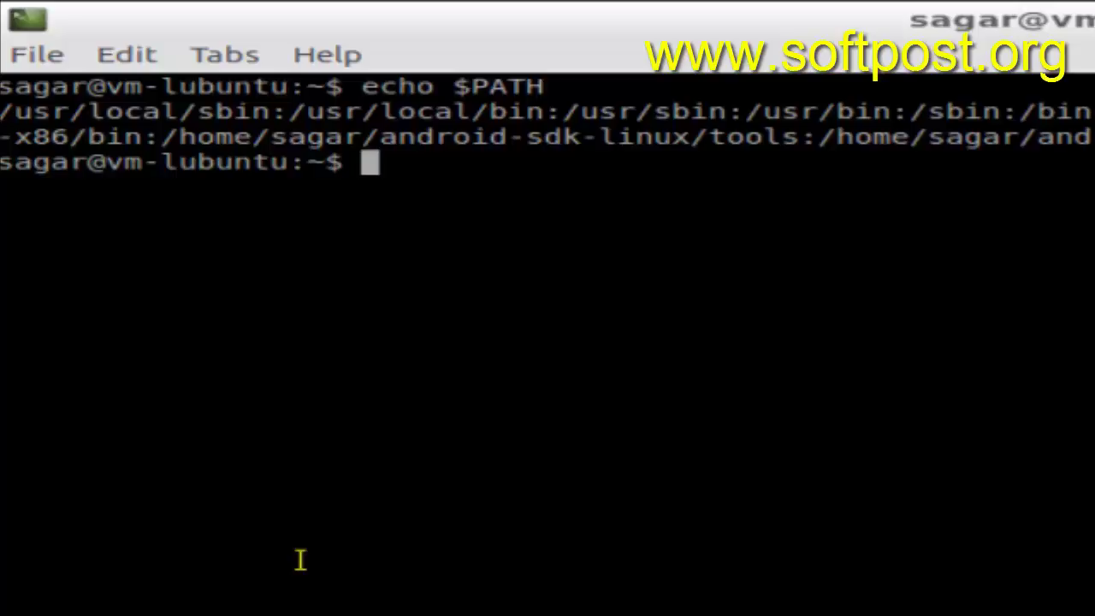
- Select /usr/local/sbin at the start of the PATH output
{"action": "left_click_drag", "start_coordinate": [272, 113], "coordinate": [2, 113]}
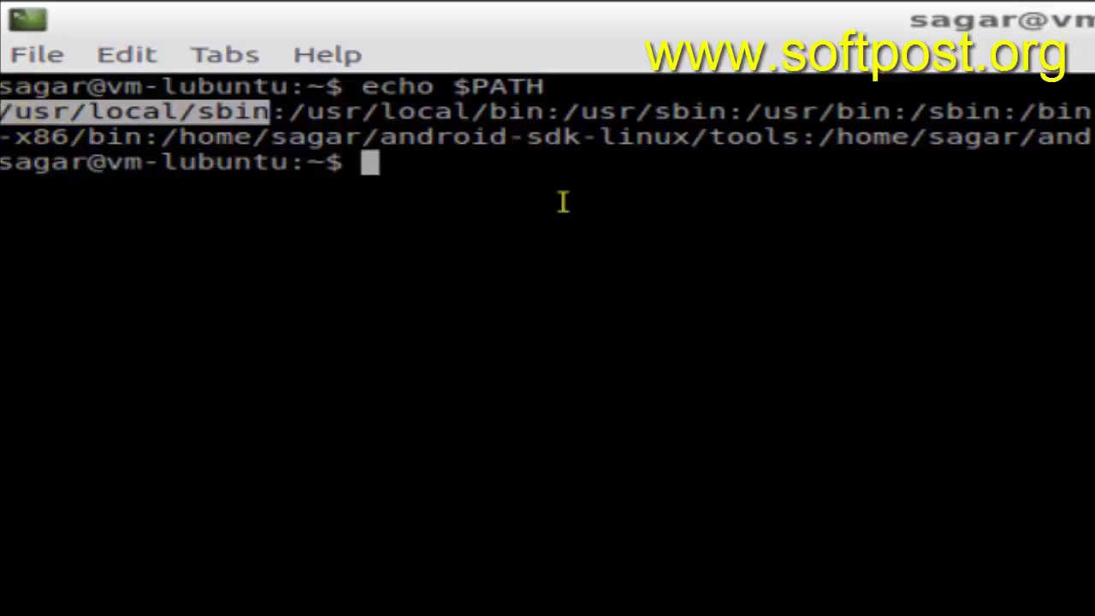